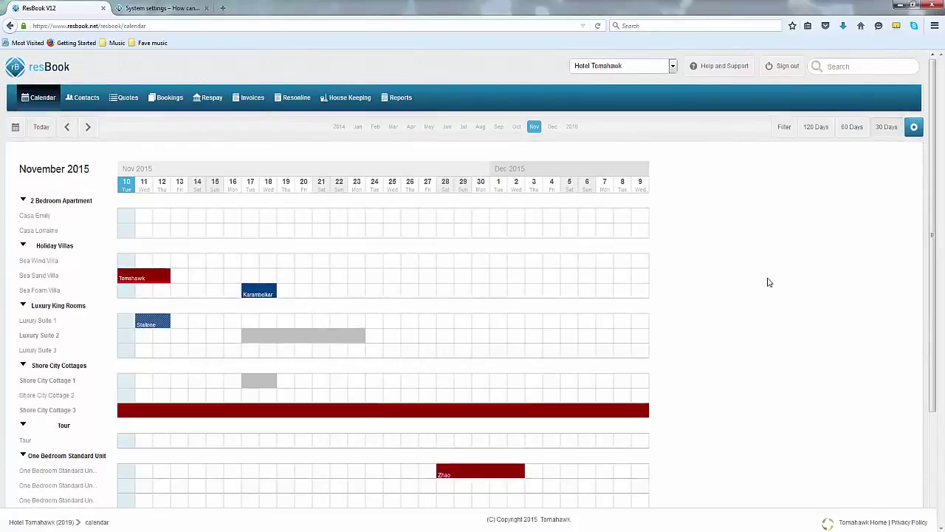
Step: Open the General Settings under System Settings and examine the email alert address and Email CC fields
click(914, 127)
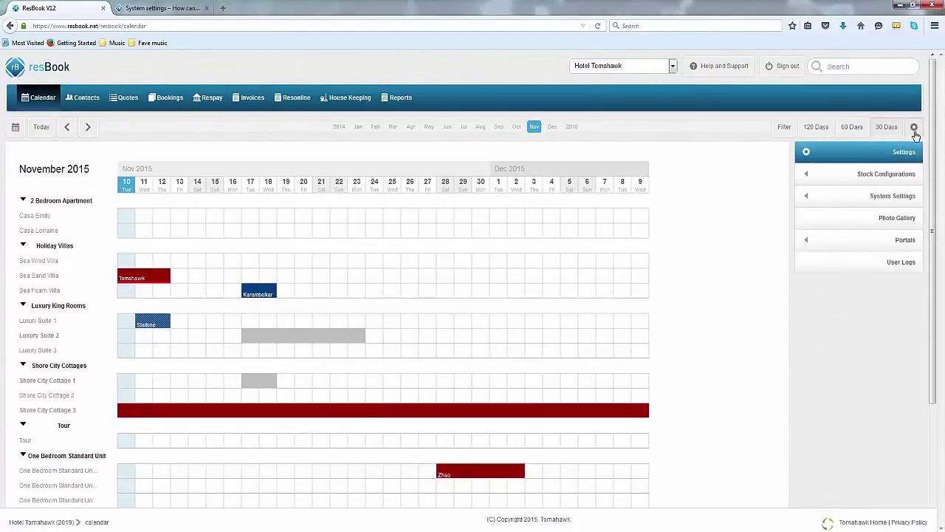
click(914, 196)
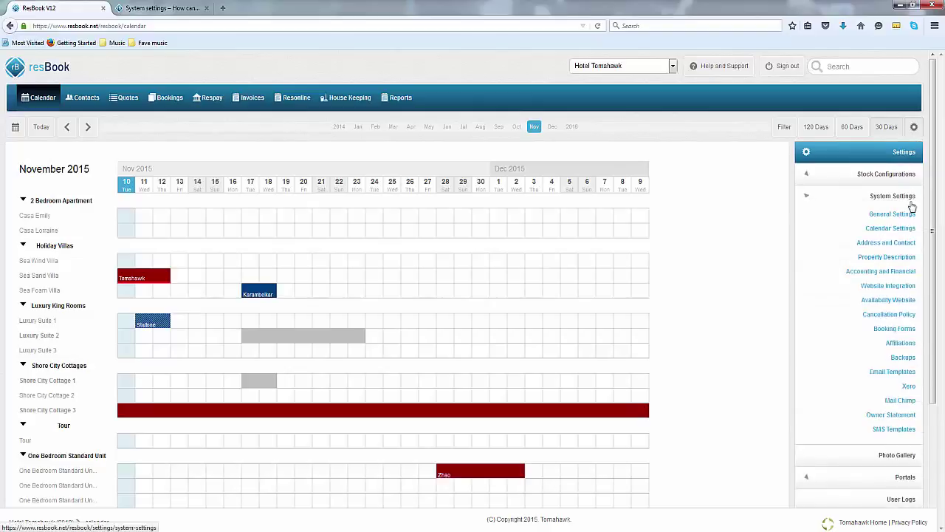
click(909, 215)
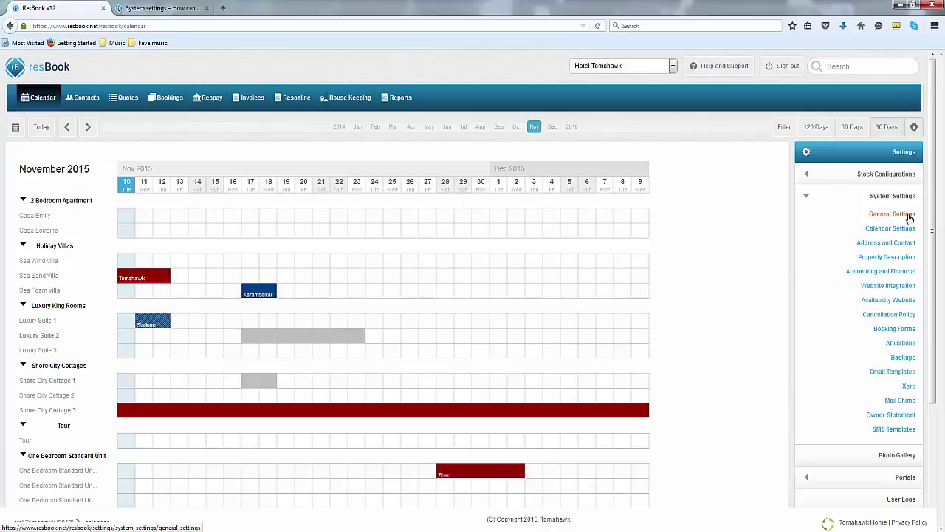
click(910, 216)
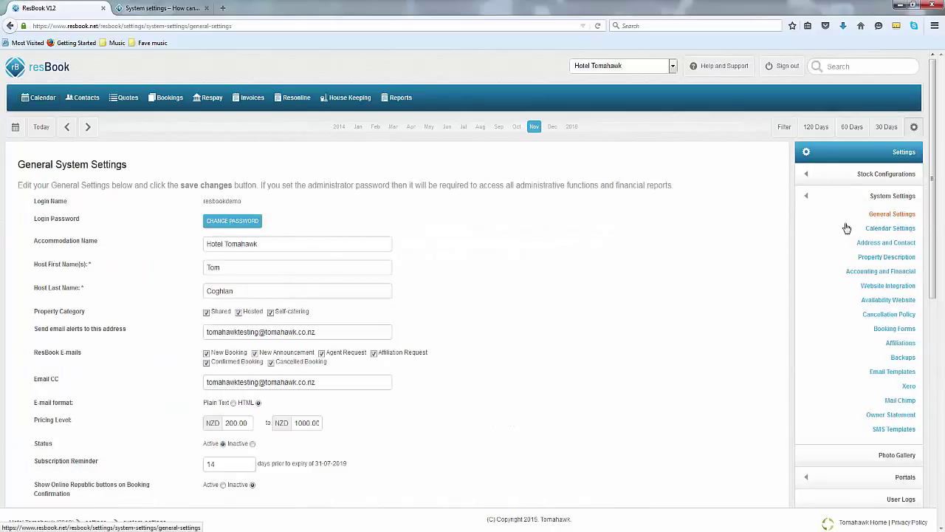
scroll(536, 309, down, 1)
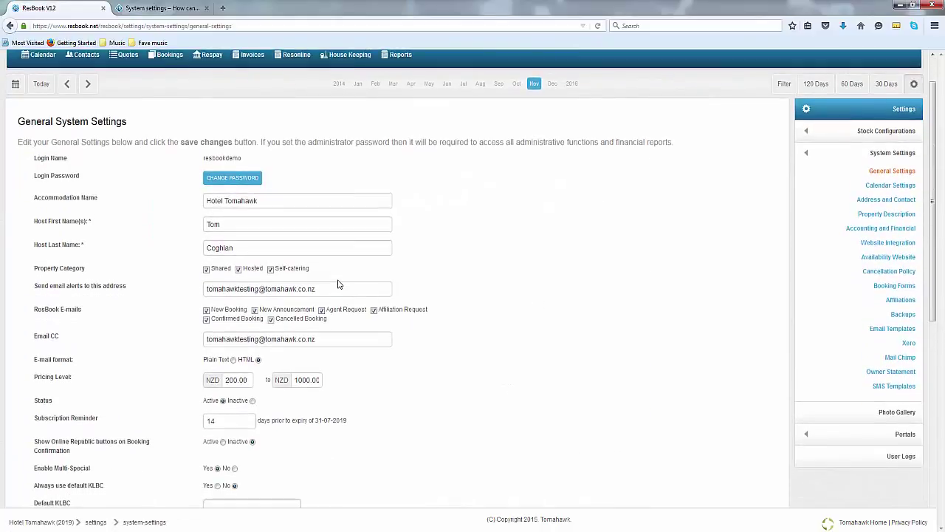
click(330, 286)
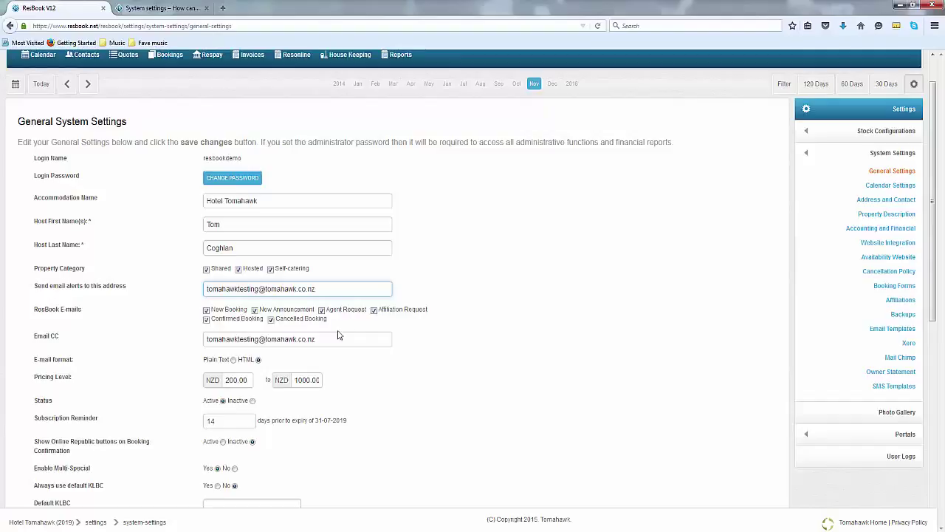
click(350, 338)
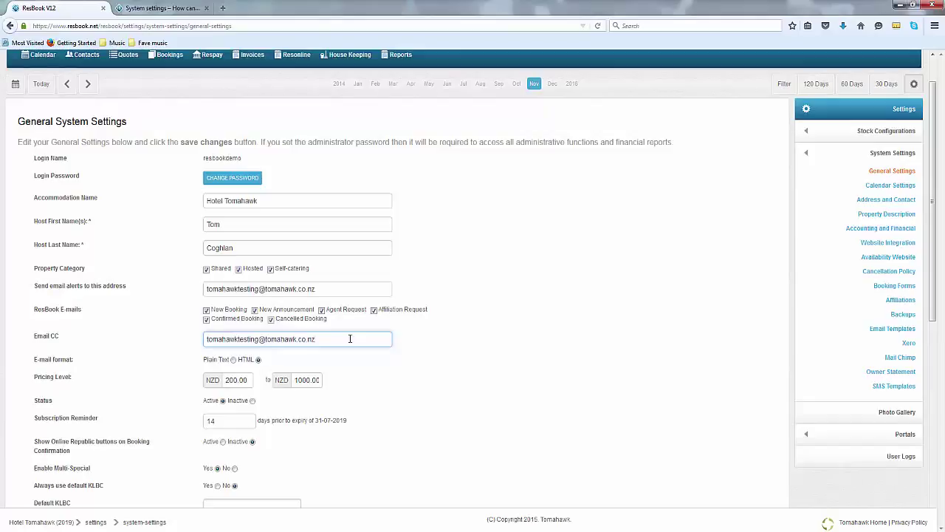
drag(350, 338, 189, 336)
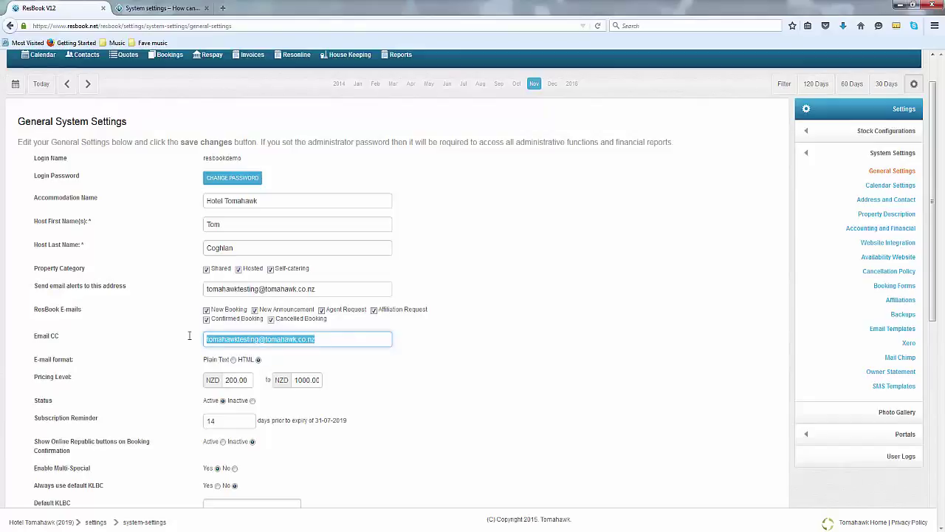
click(380, 338)
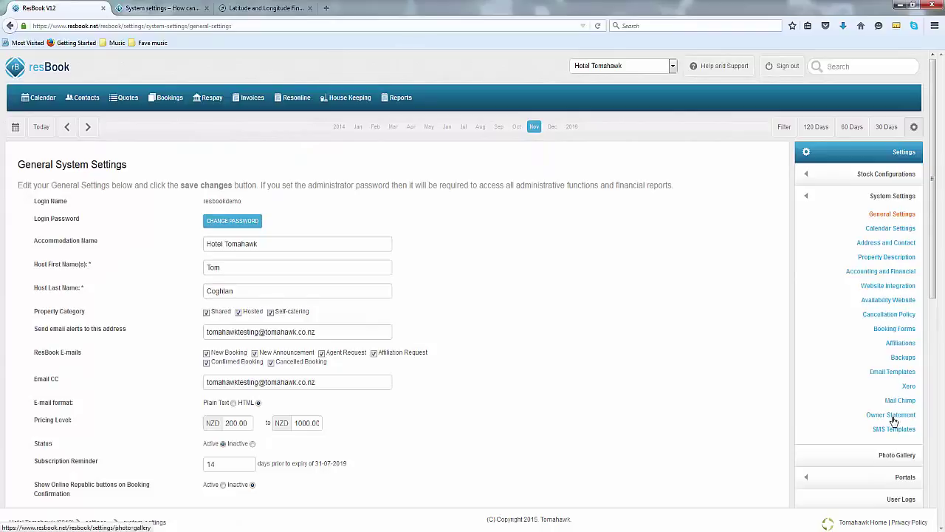
Step: Open the Address and Contact settings and examine the property's latitude and longitude fields
click(891, 243)
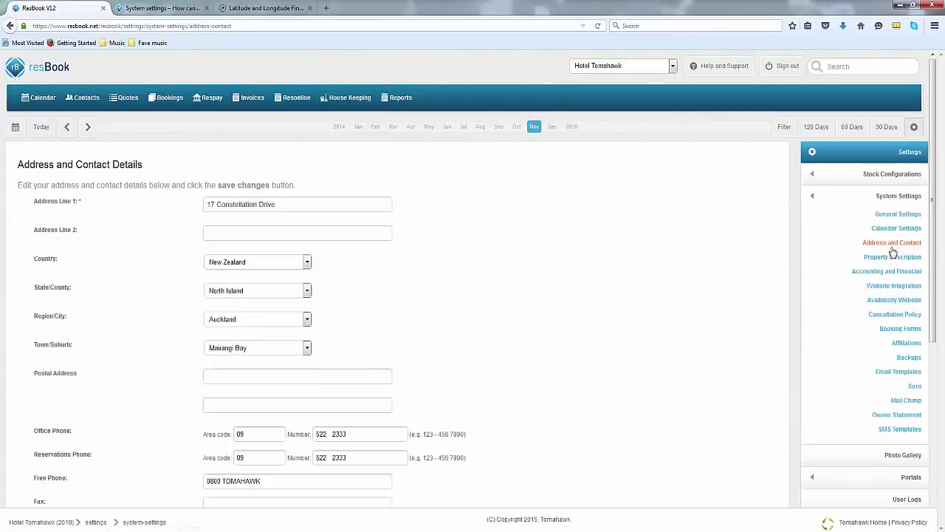
scroll(398, 274, down, 6)
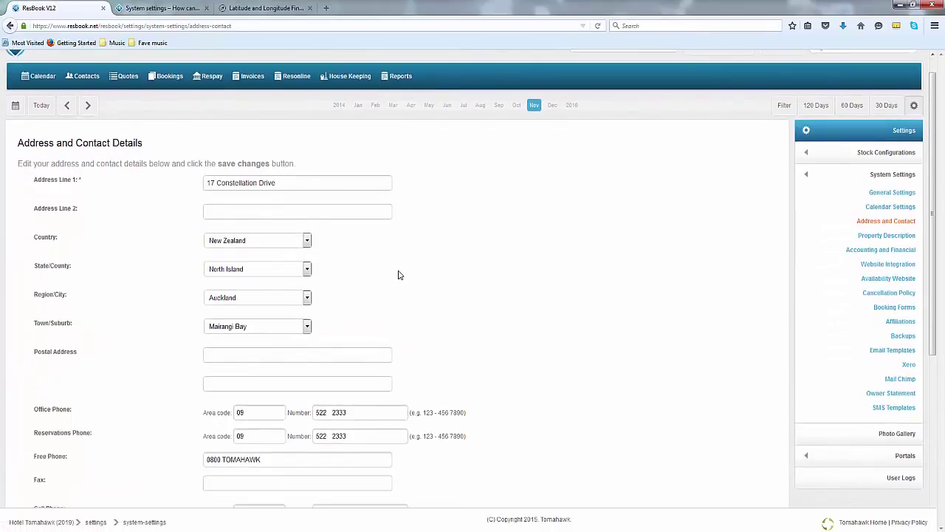
scroll(398, 275, down, 2)
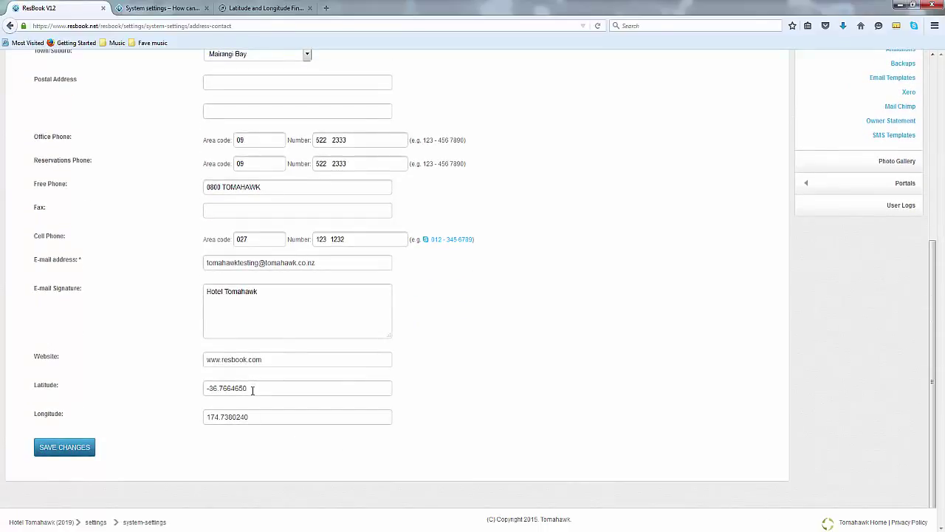
Step: Check the place name finder on LatLong.net, and return to resBook's contact details to review the Website field
click(273, 19)
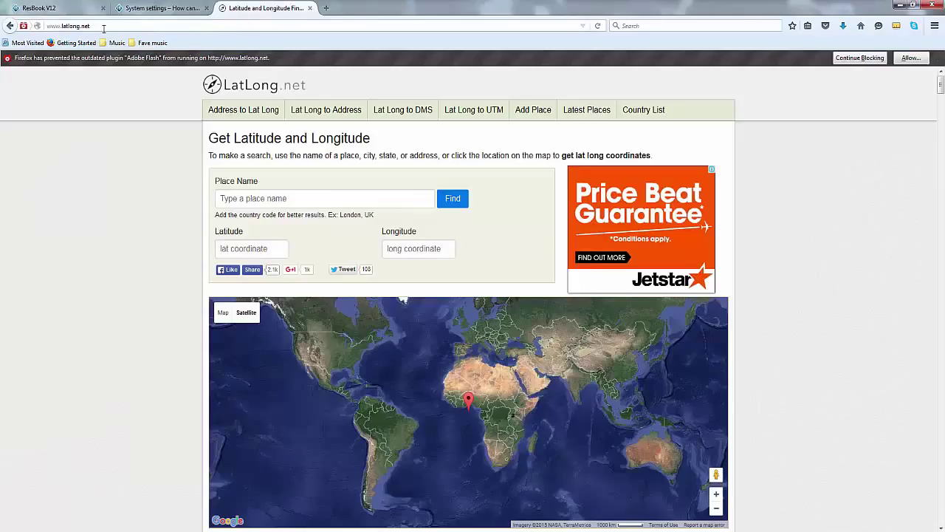
click(371, 198)
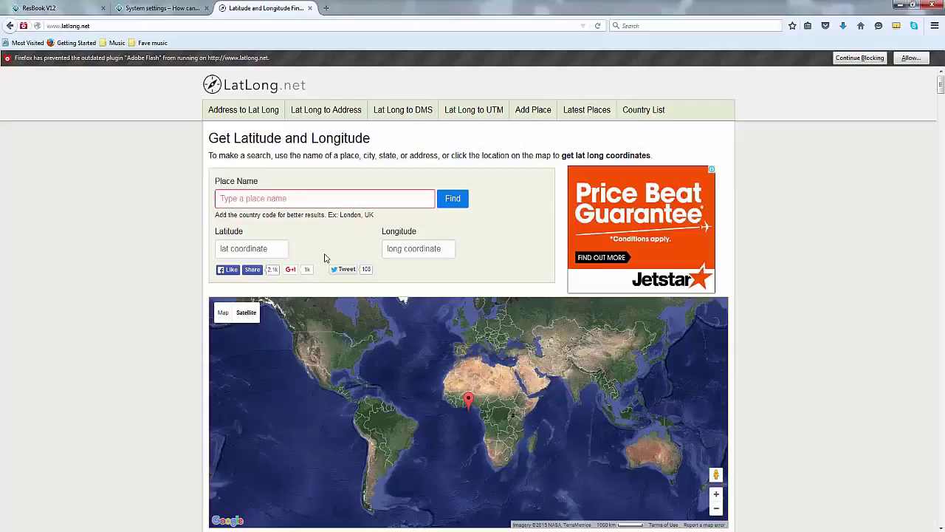
click(67, 13)
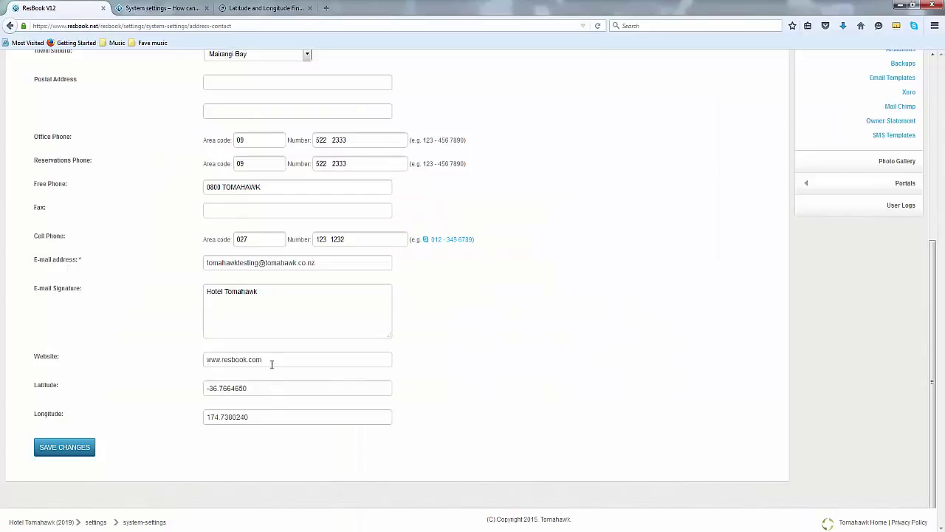
triple_click(225, 359)
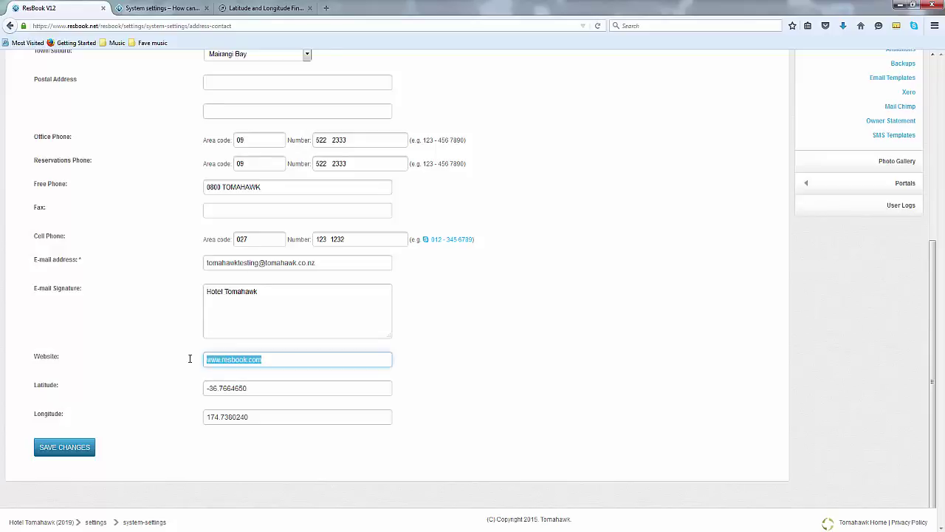
click(150, 397)
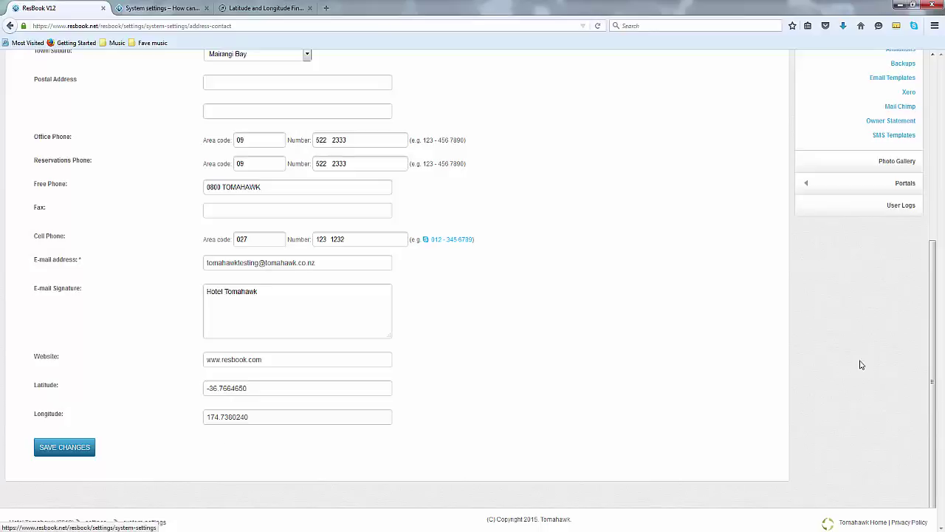
Step: Open the Accounting and Financial settings and review the required deposit, accepted card rates and Request Booking payment mode
scroll(861, 365, up, 3)
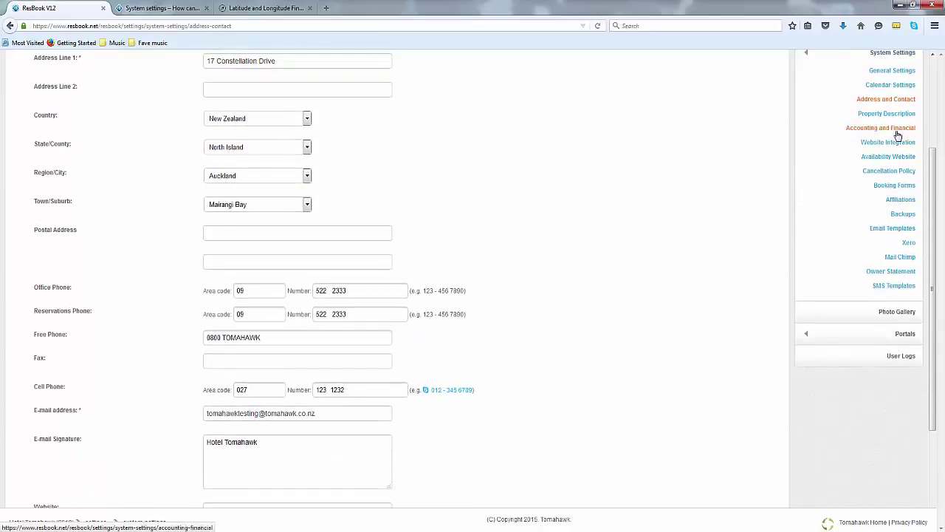
click(897, 130)
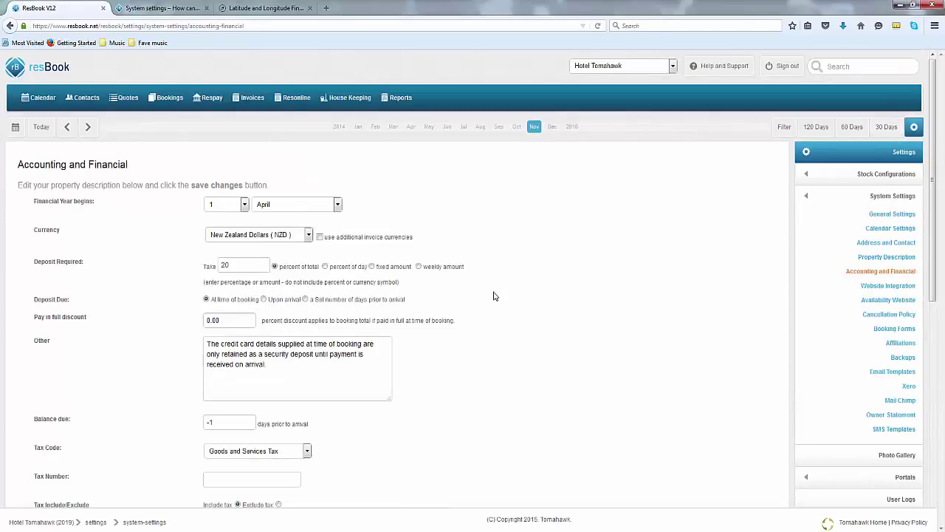
scroll(495, 296, down, 1)
click(240, 222)
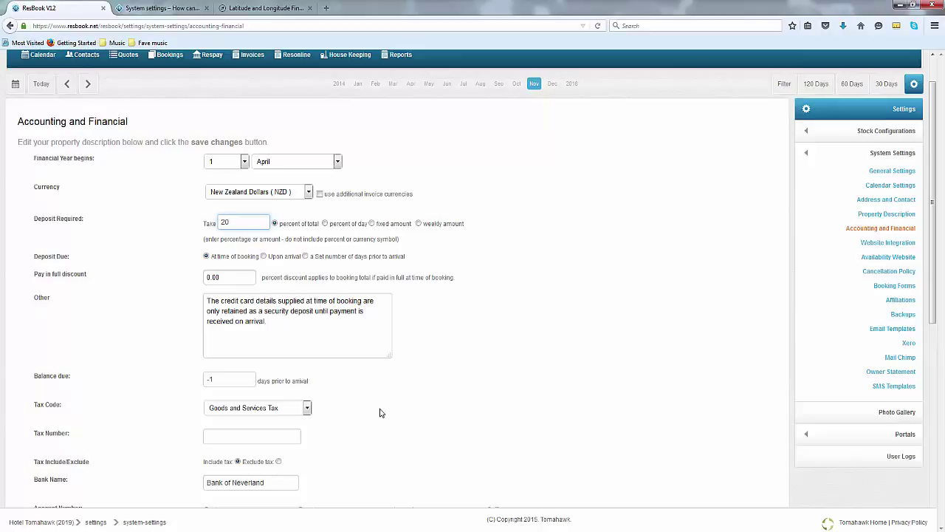
scroll(380, 413, down, 4)
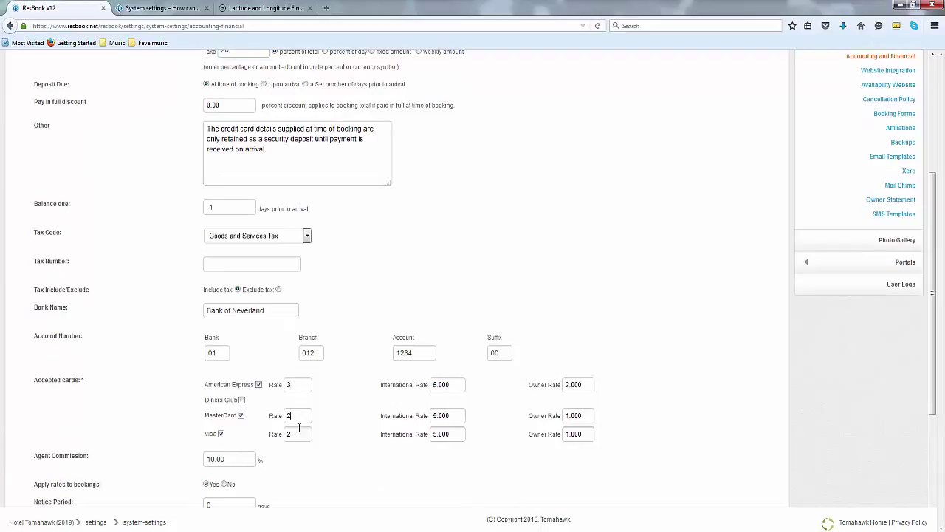
click(298, 431)
scroll(330, 450, down, 5)
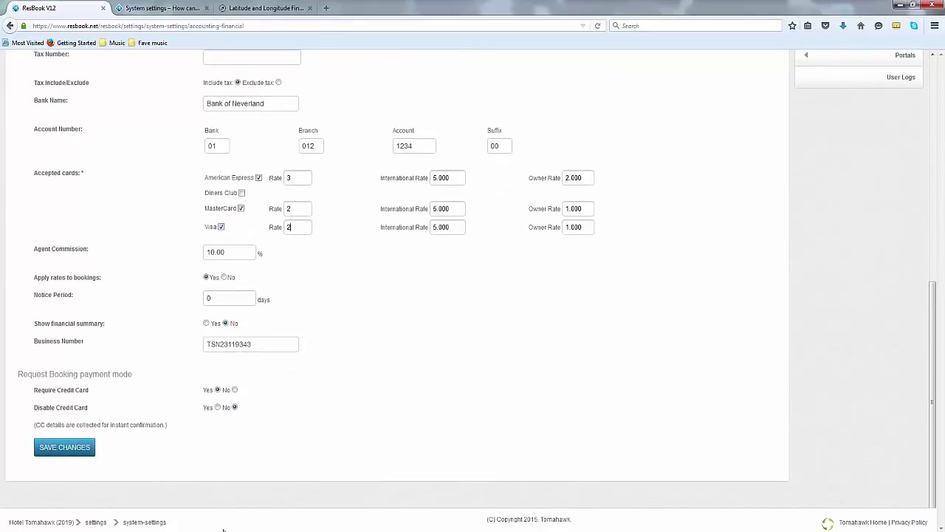
Step: View the Website Integration settings and the Cancellation Policy settings
scroll(943, 318, up, 6)
scroll(943, 318, up, 2)
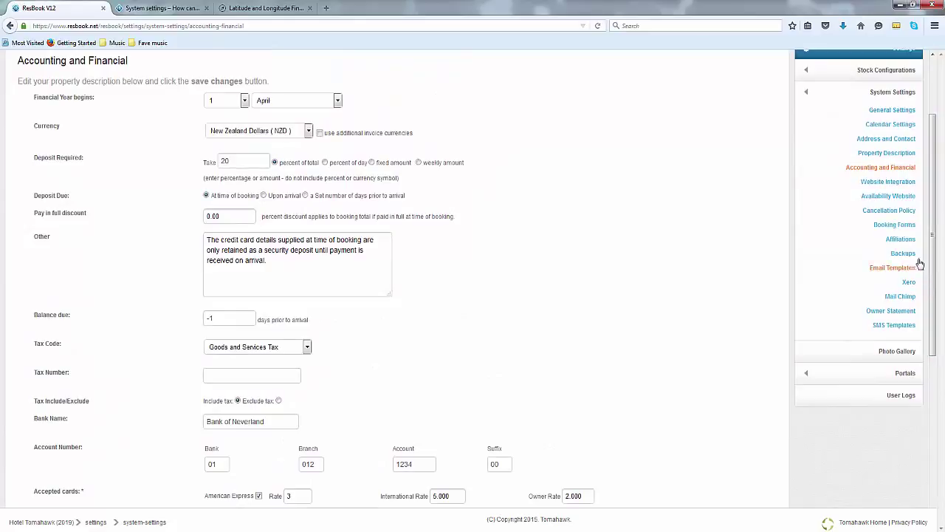
click(902, 186)
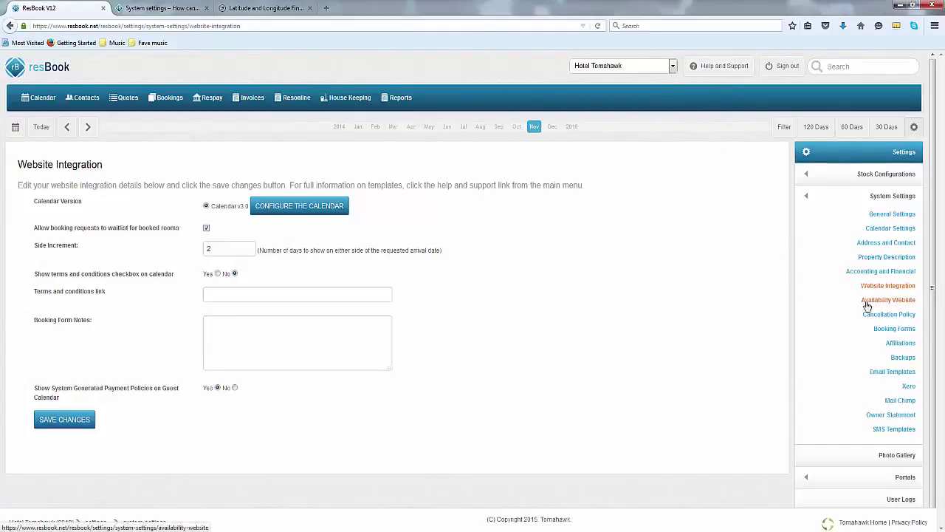
click(901, 317)
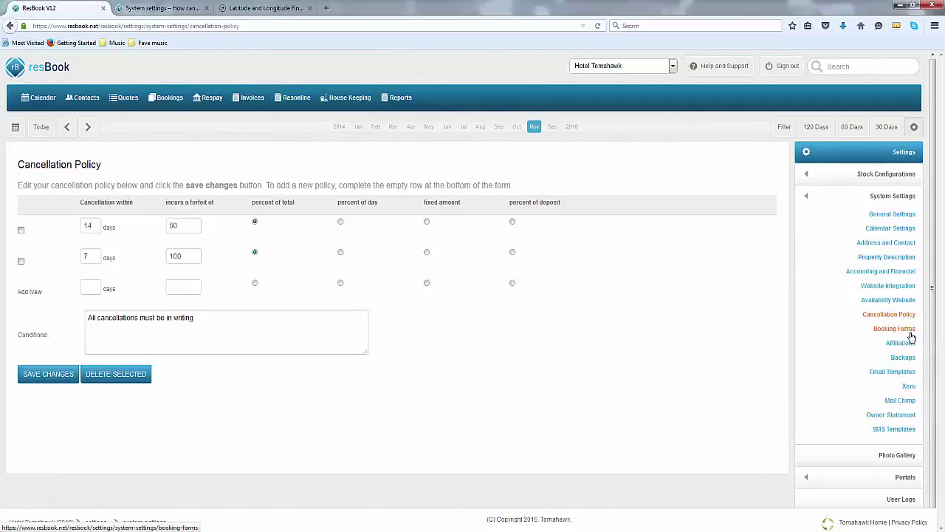
Step: Set the FIT booking form to collect credit card details with instant confirmation from 0 days advance booking, and save the changes
click(911, 334)
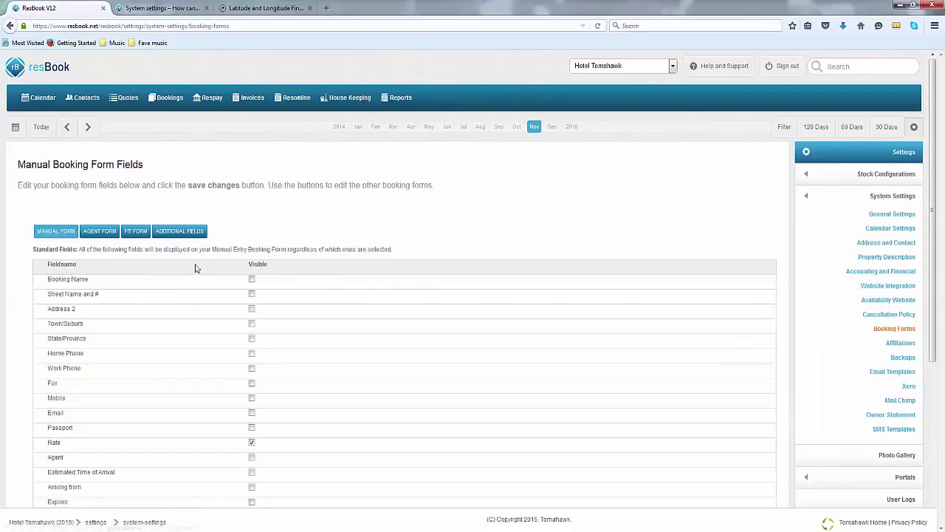
click(136, 233)
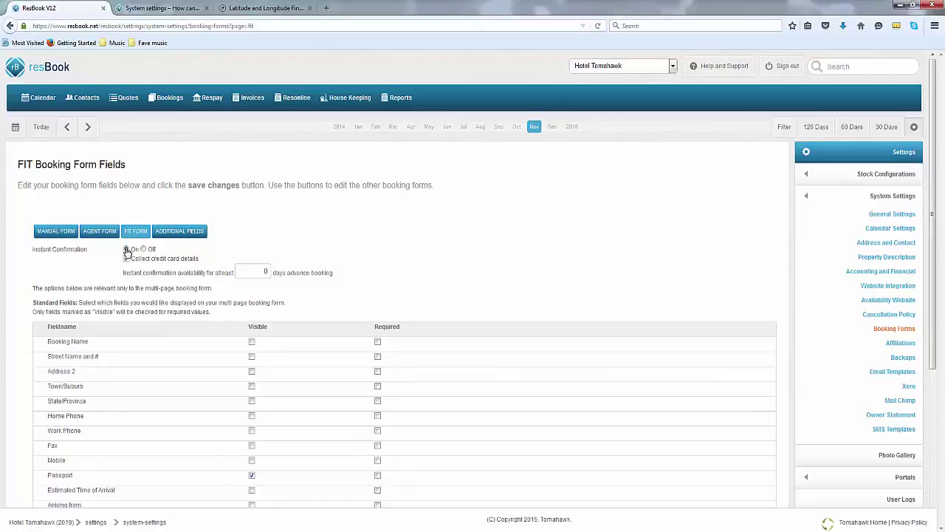
click(127, 259)
click(264, 271)
text(0)
scroll(300, 260, down, 3)
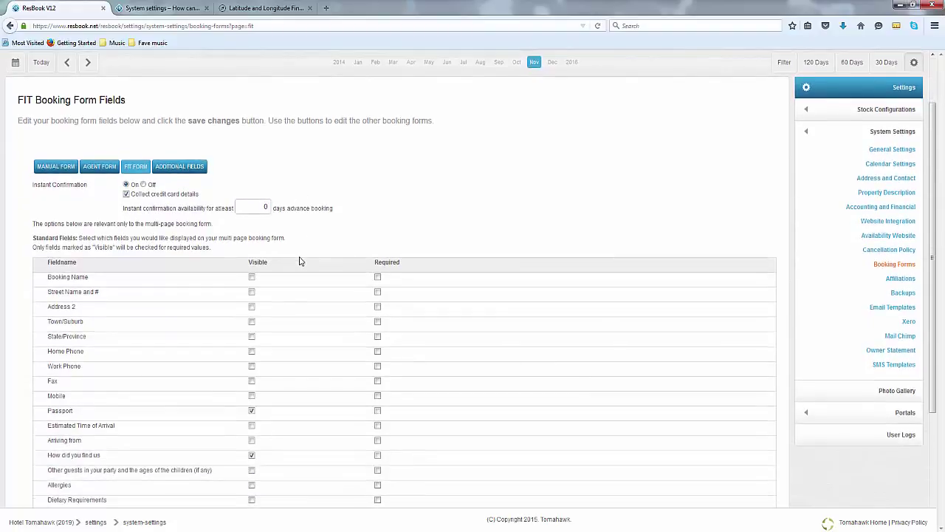
scroll(301, 260, down, 2)
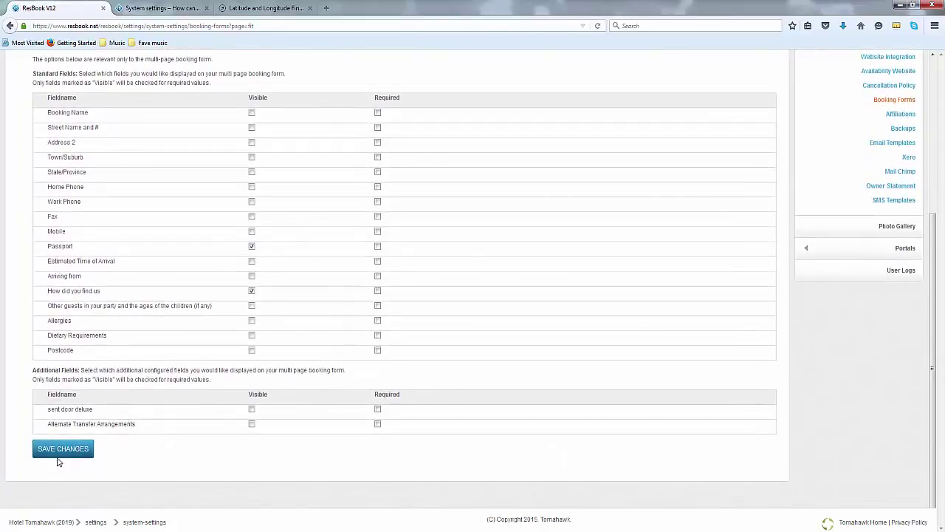
click(63, 451)
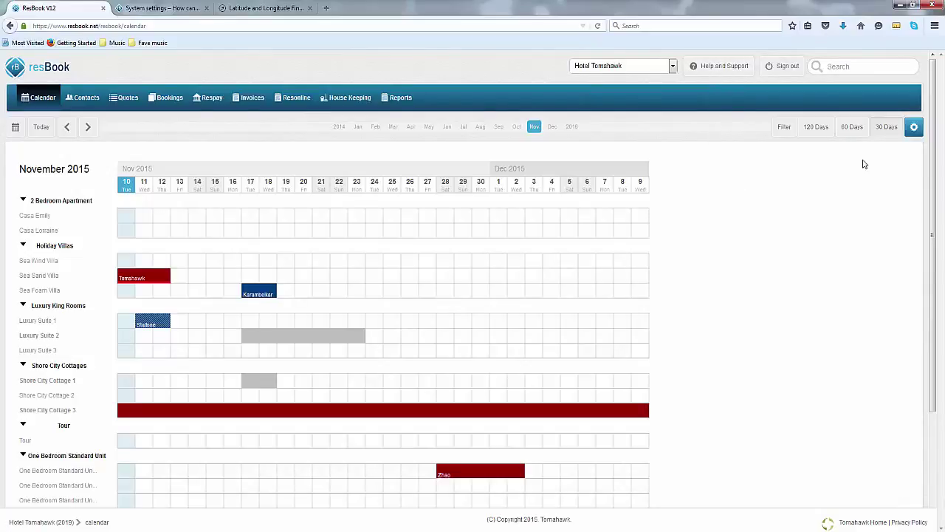
Step: Open the stock unit rates in the stock configurations and view the rate periods of the 2 Bedroom Apartment
click(913, 130)
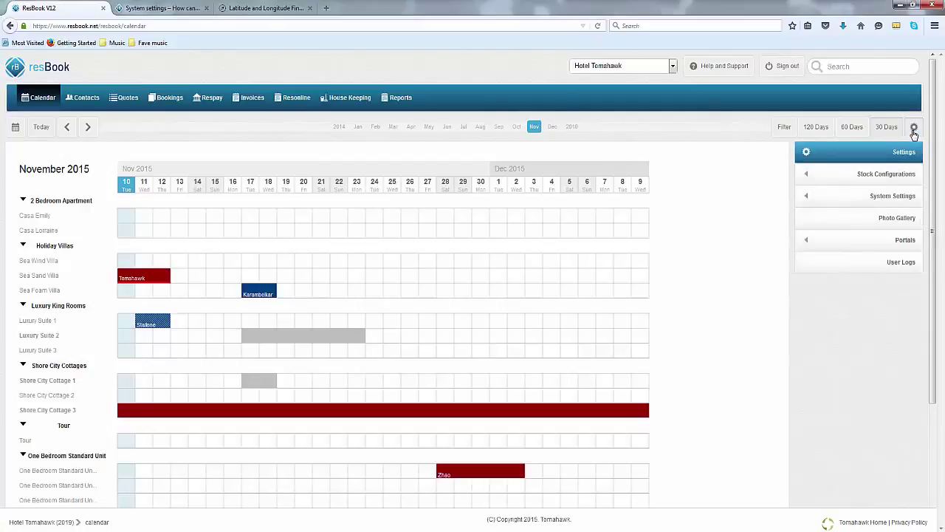
click(903, 176)
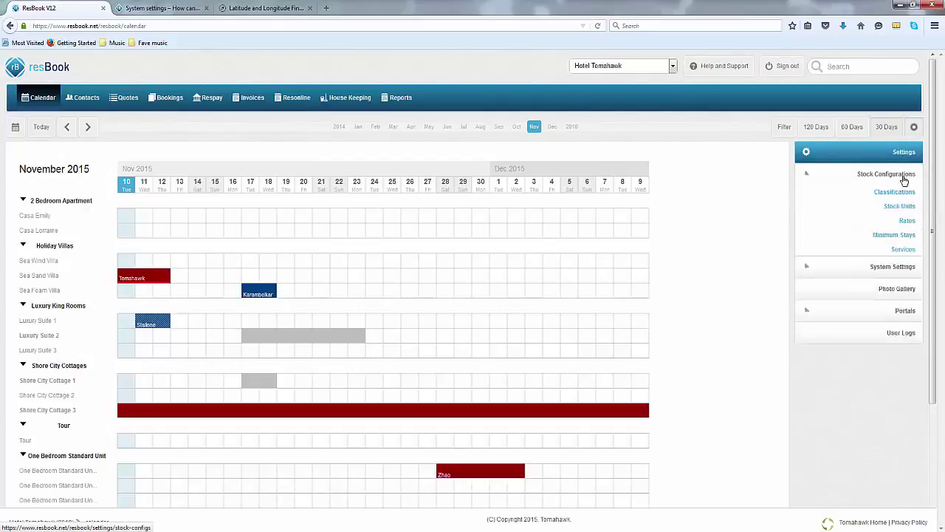
click(907, 222)
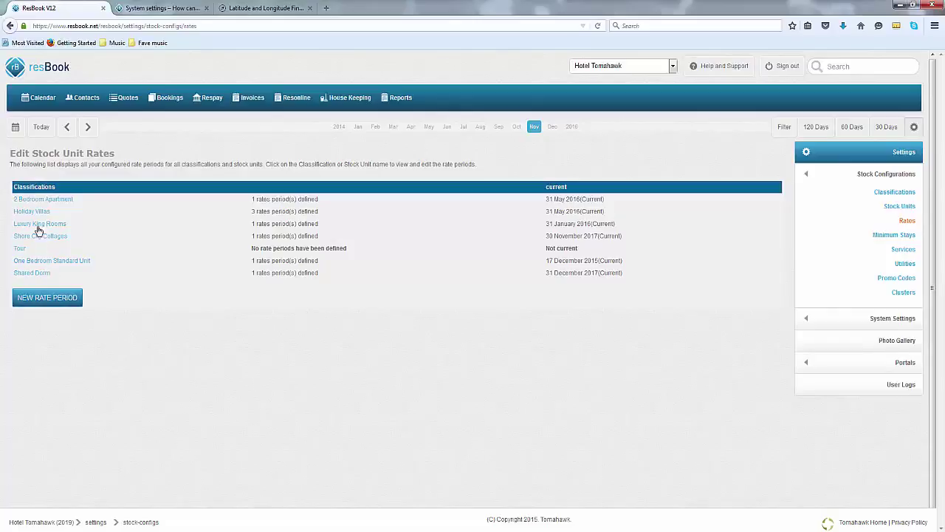
click(37, 199)
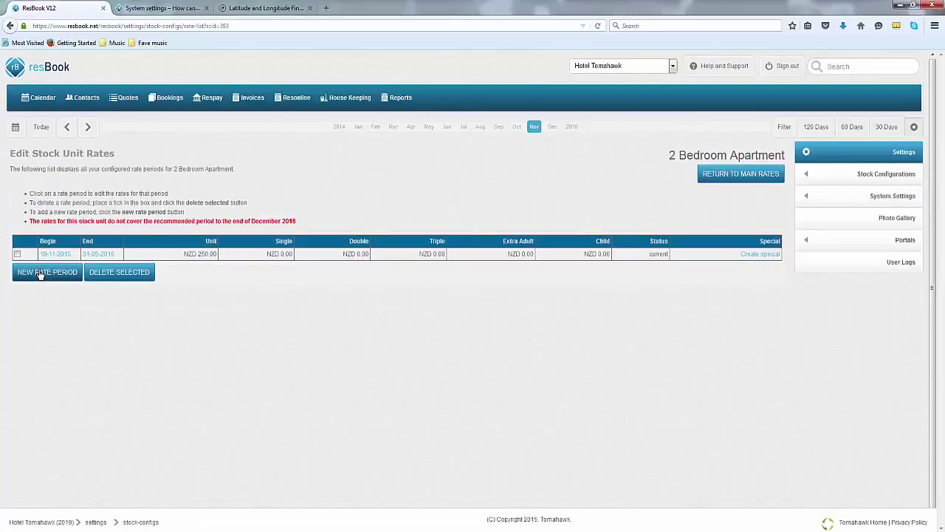
Step: Start a new rate period for the 2 Bedroom Apartment, beginning 11-11-2015 and ending 30-11-2015
click(41, 273)
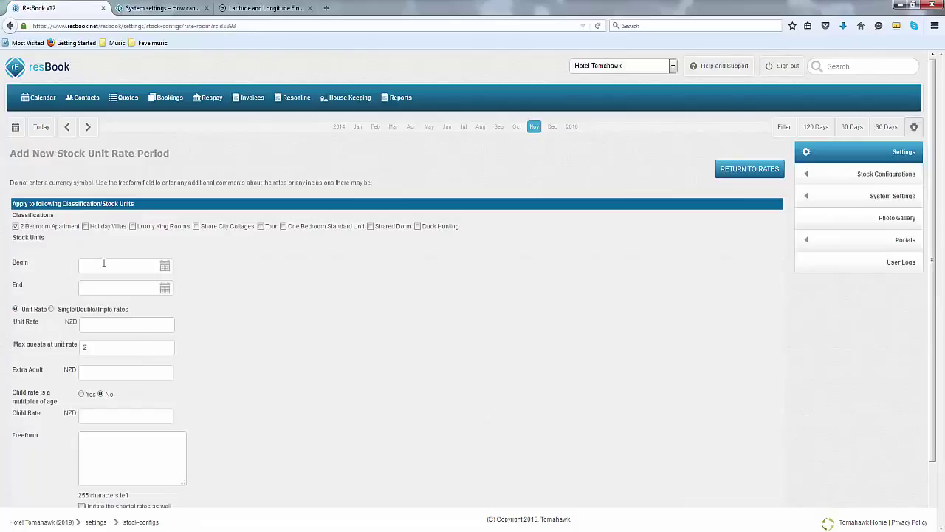
click(104, 263)
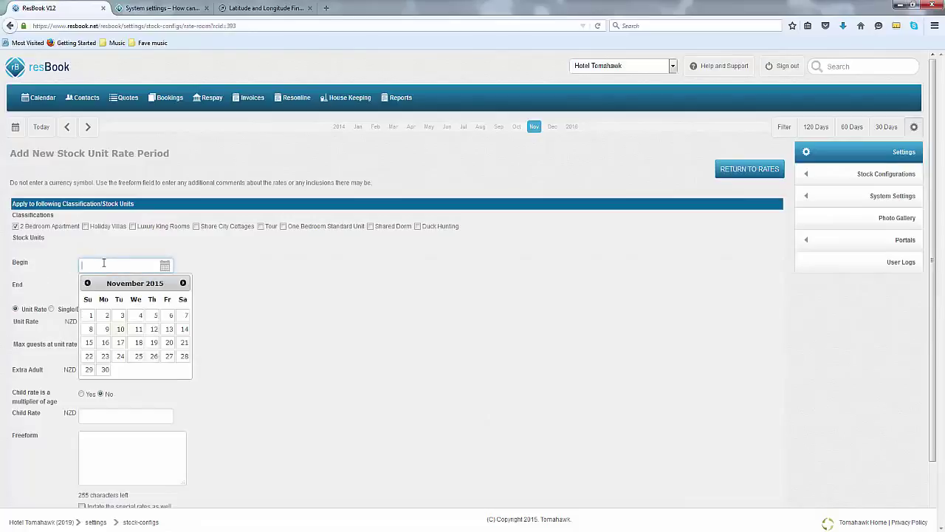
click(131, 334)
click(166, 287)
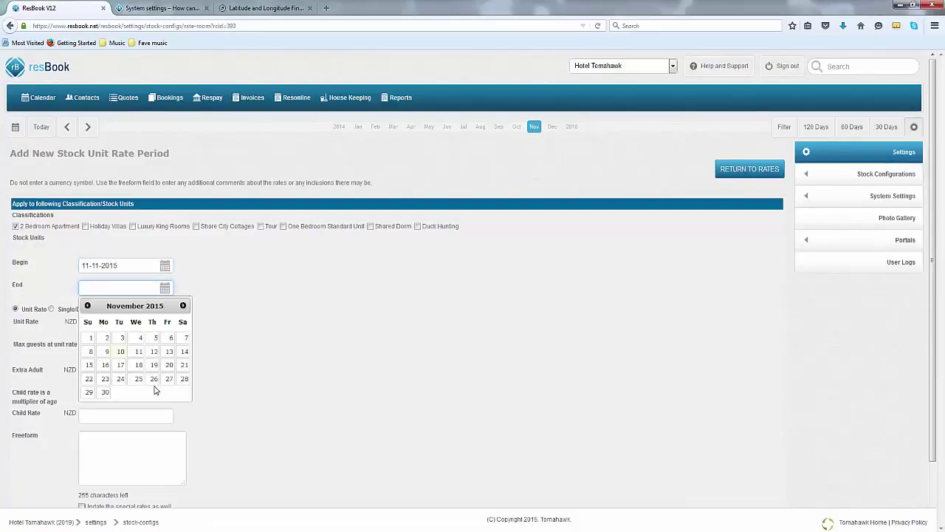
click(238, 355)
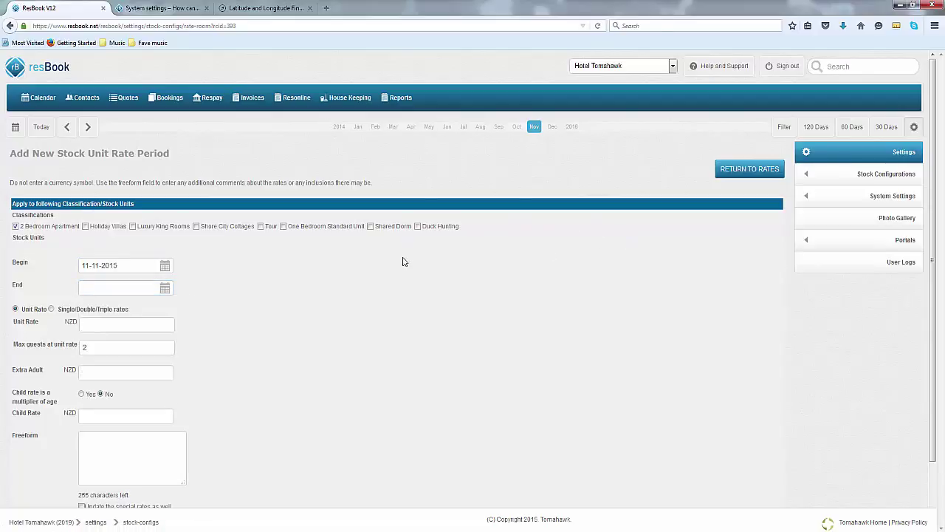
scroll(403, 267, down, 2)
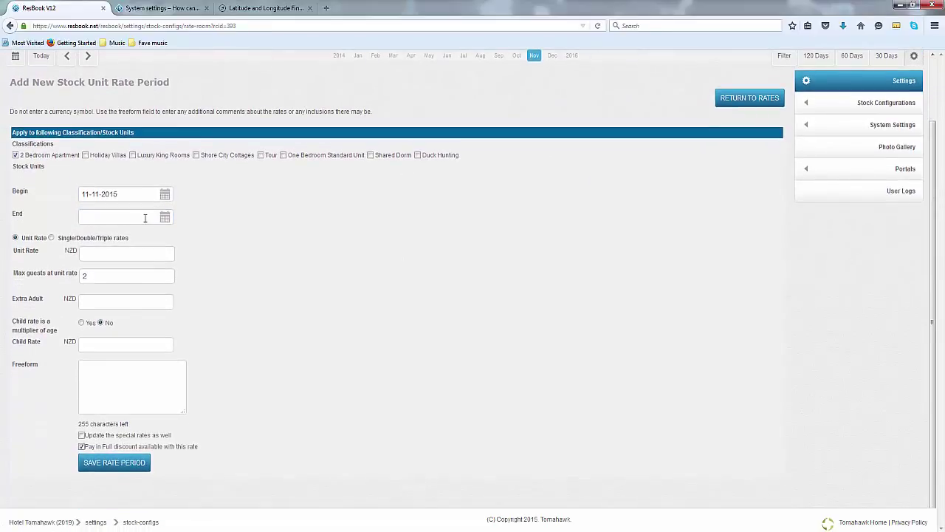
click(145, 218)
click(107, 392)
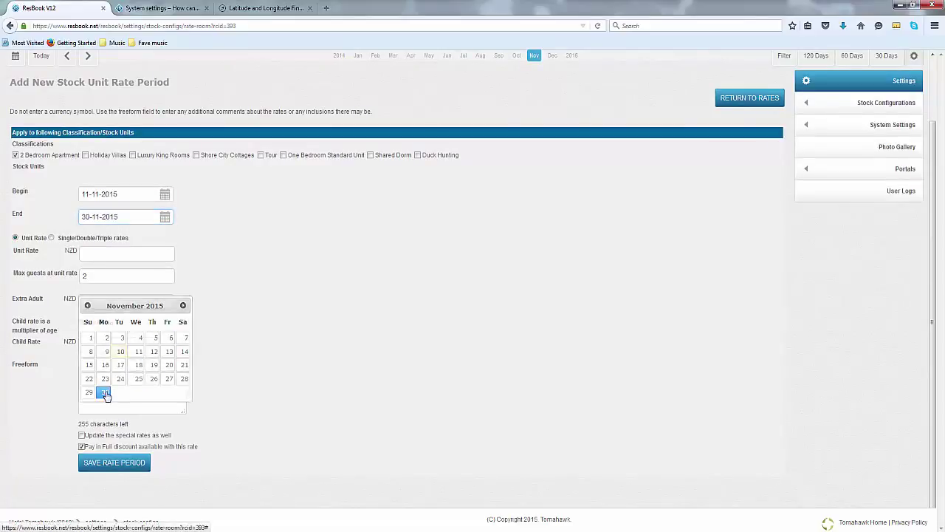
Step: Set the new period's unit rate to NZD 750 and save the rate period
click(103, 253)
text(750)
click(284, 313)
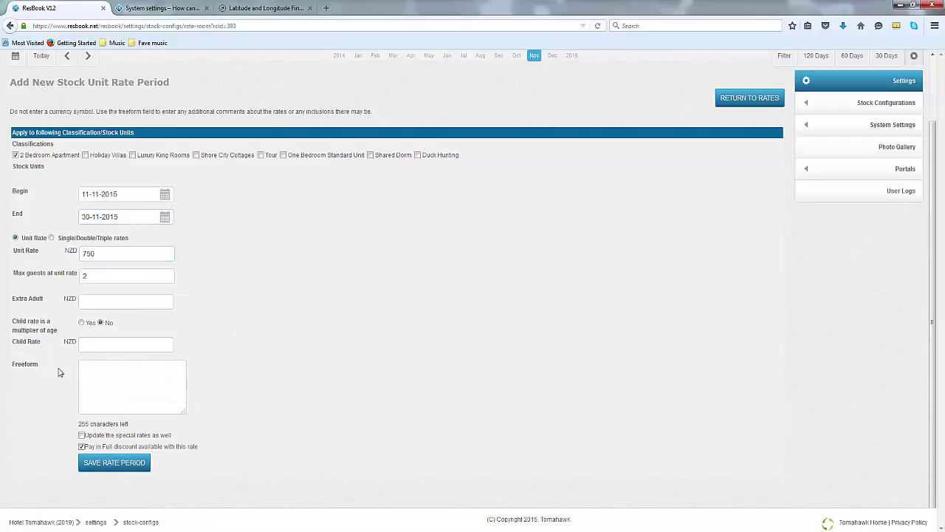
click(95, 463)
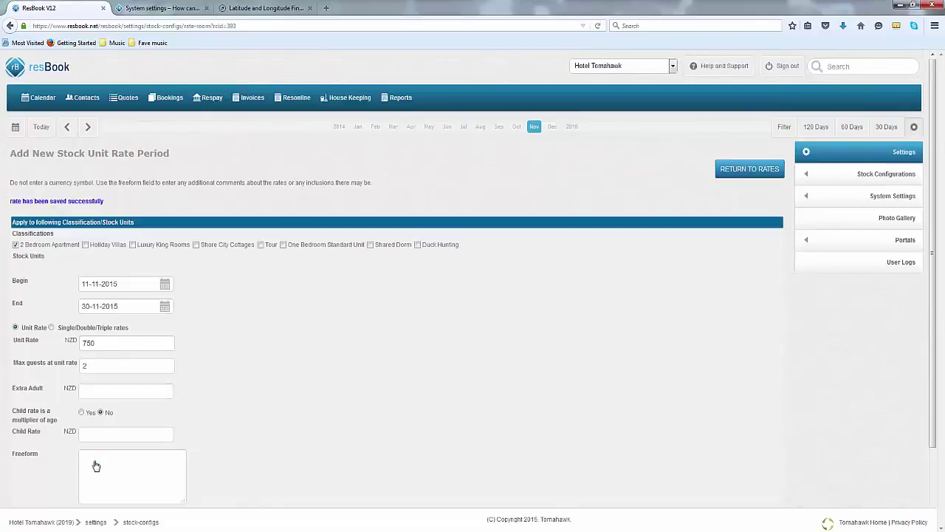
Step: Return to the 2 Bedroom Apartment rate list and delete the rate period from 11-11-2015 to 30-11-2015
click(748, 175)
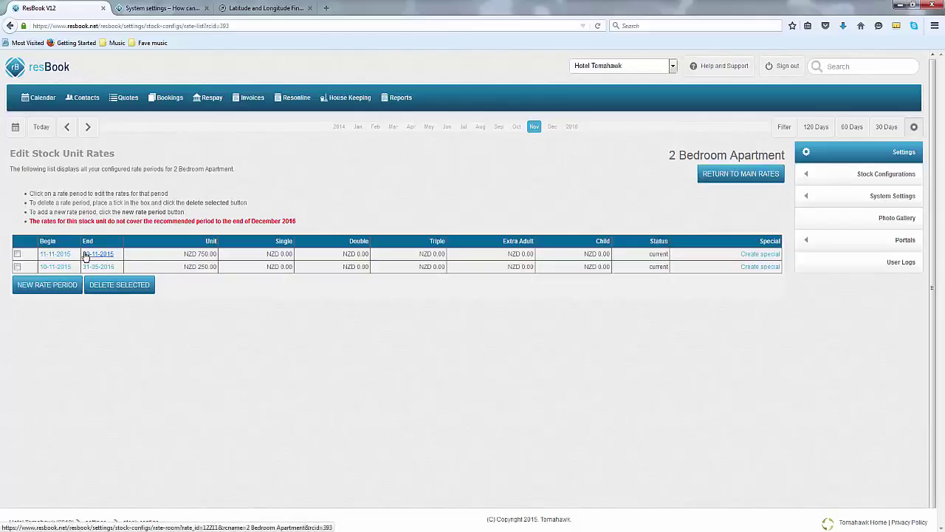
click(18, 255)
click(121, 291)
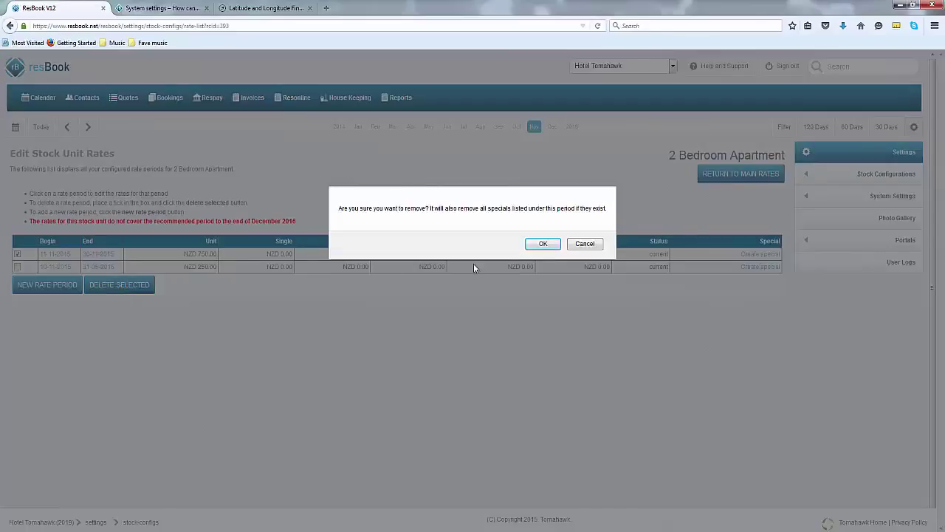
click(543, 243)
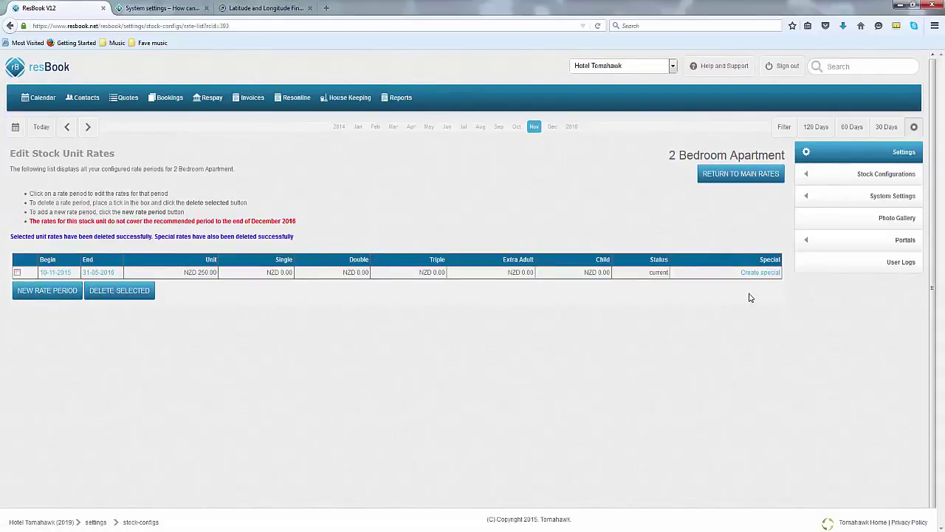
Step: Open the minimum stays for Holiday Villas and review the existing period's begin date, mode and weekday options
click(879, 180)
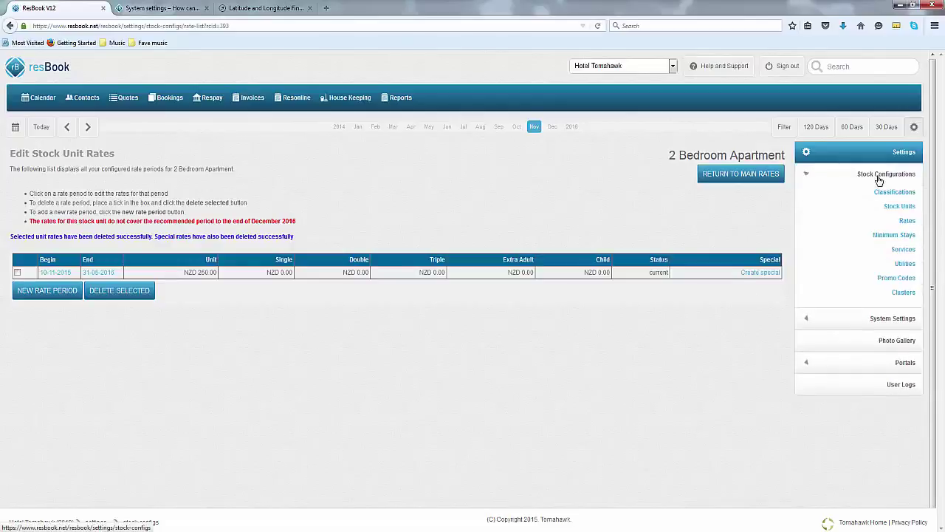
click(901, 236)
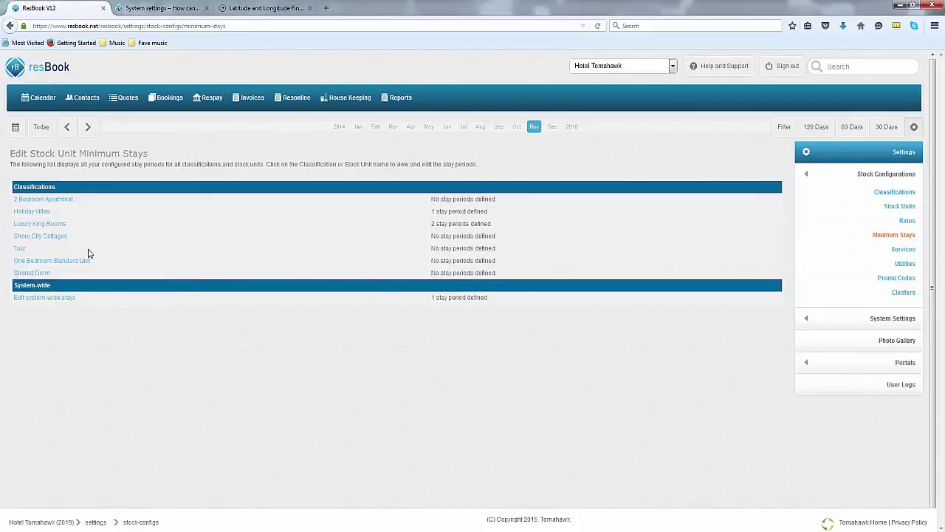
click(42, 212)
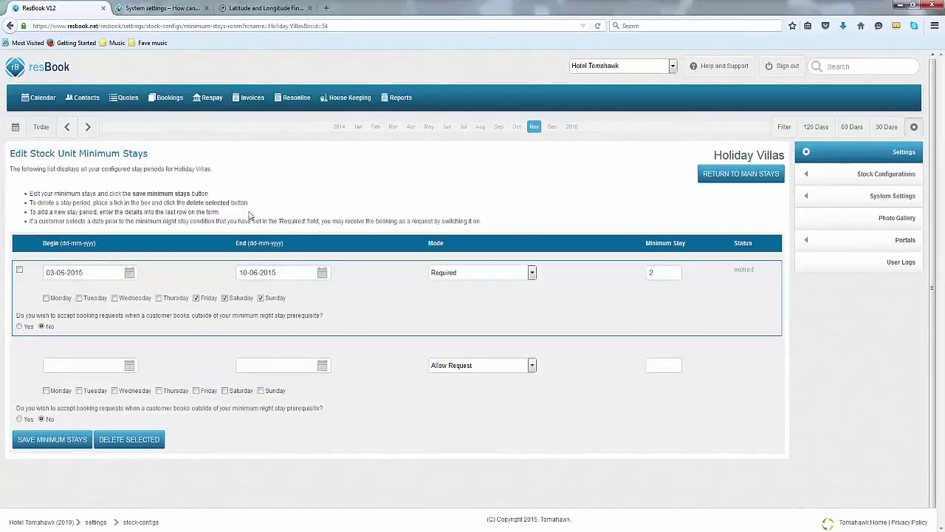
click(119, 275)
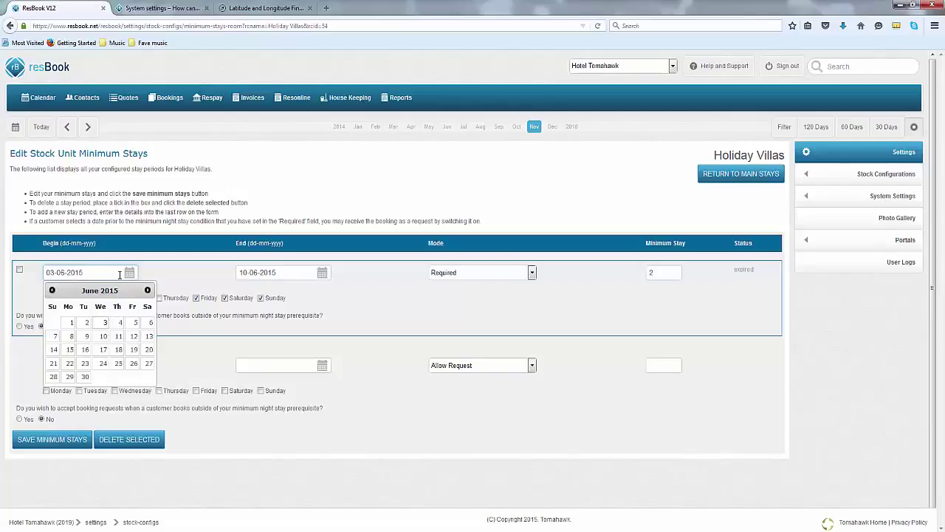
click(107, 324)
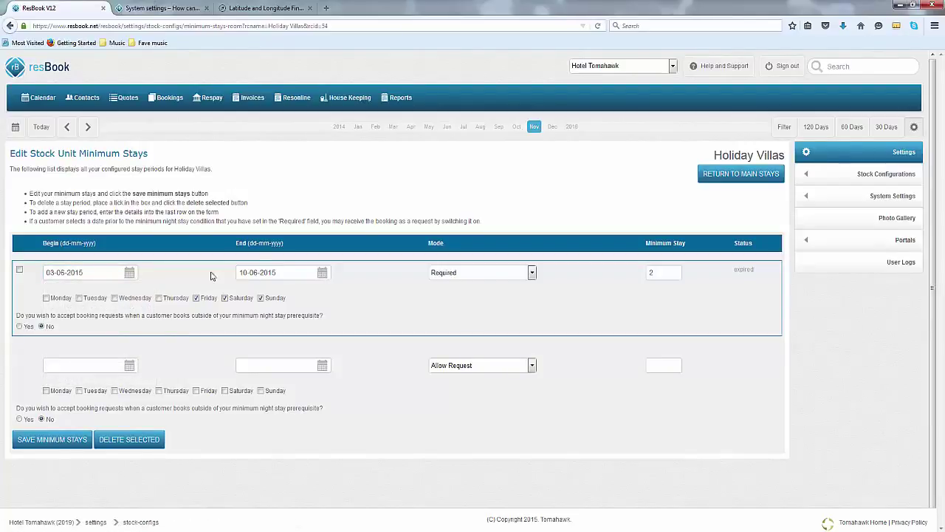
click(477, 274)
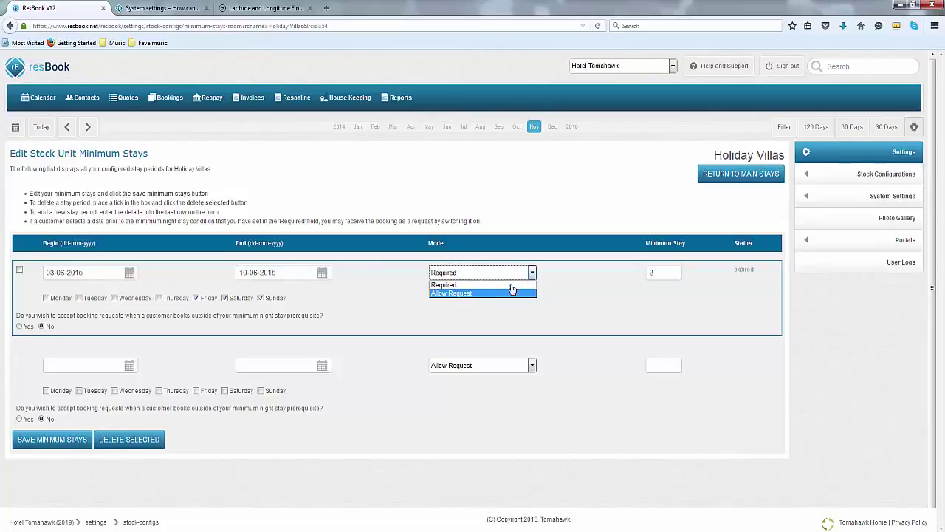
click(582, 289)
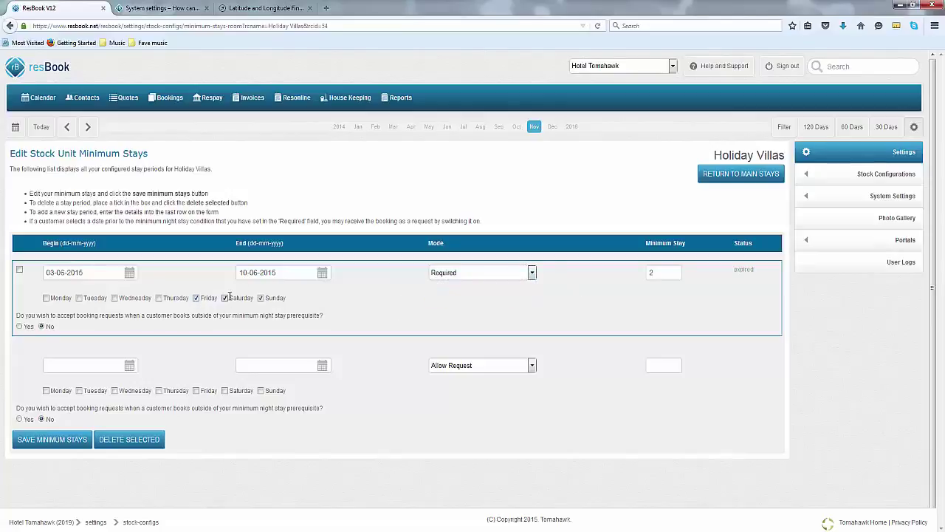
click(261, 298)
Step: In the Services configuration, enter a new service "Towel hire" described as "hiring of towels per person" with a price of 5
click(850, 176)
click(900, 252)
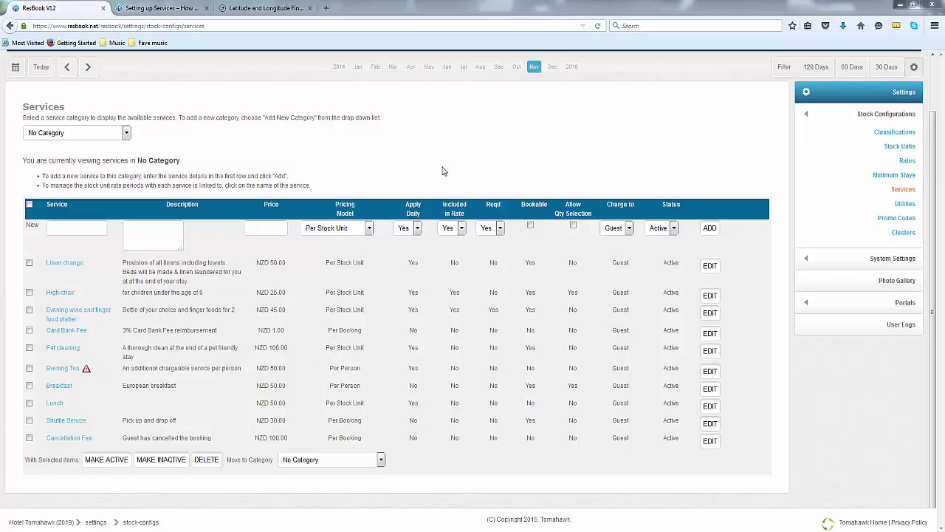
click(94, 225)
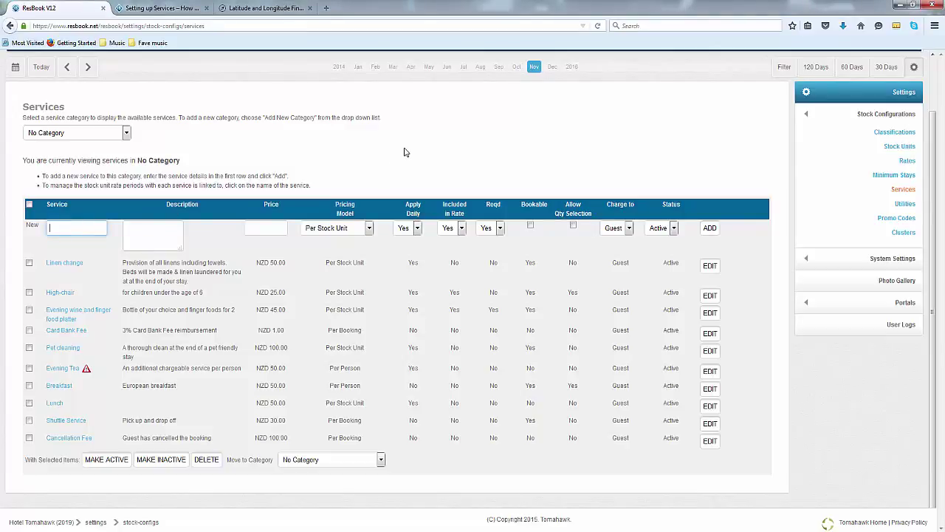
text(Towel hire)
key(Tab)
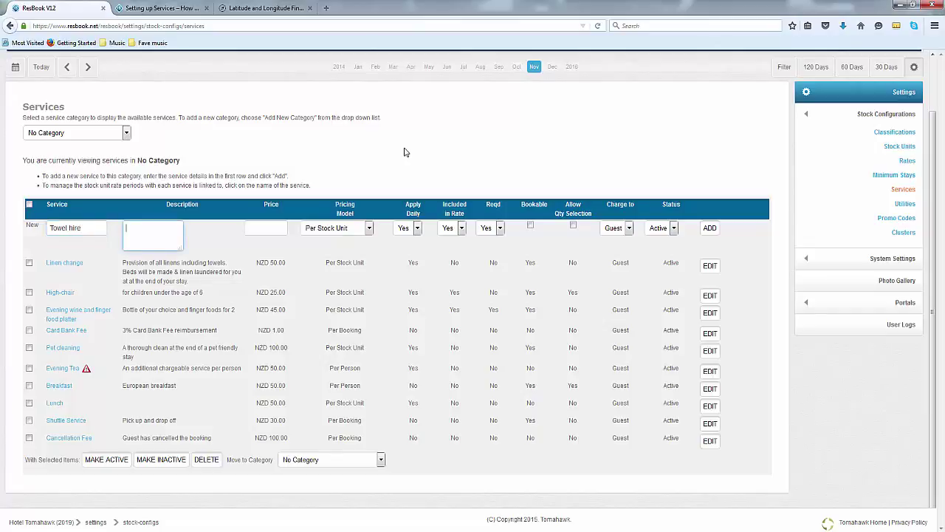
text(hiring of towels per person)
key(Tab)
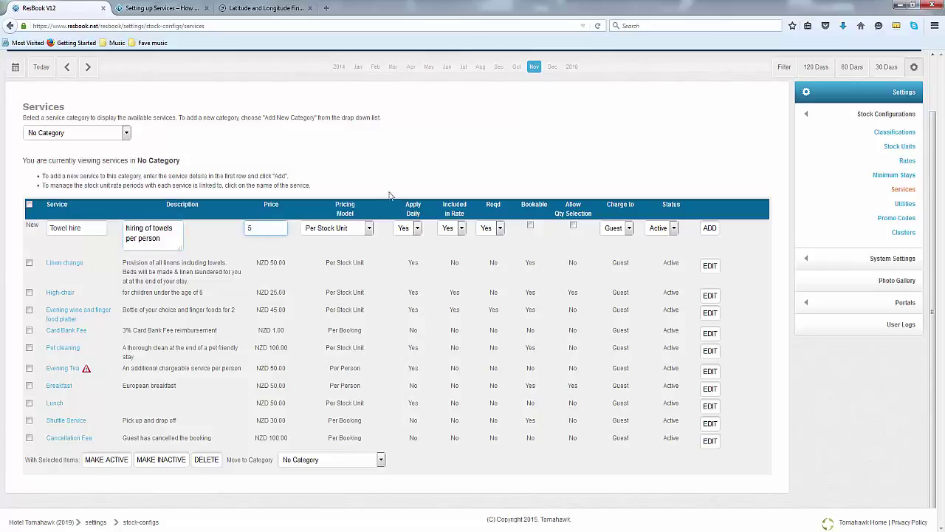
Step: Set the Towel hire pricing model to Per Person, and set both Included in Rate and Reqd to No
click(359, 232)
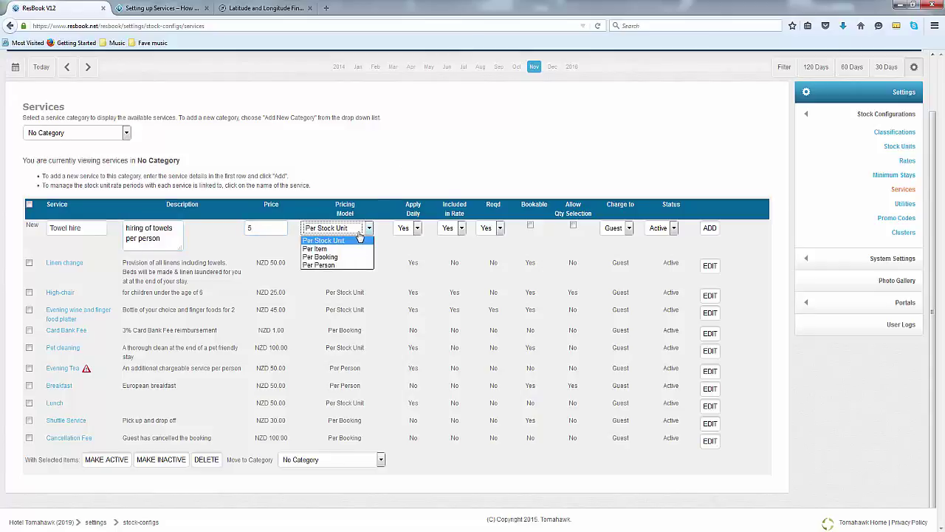
click(354, 267)
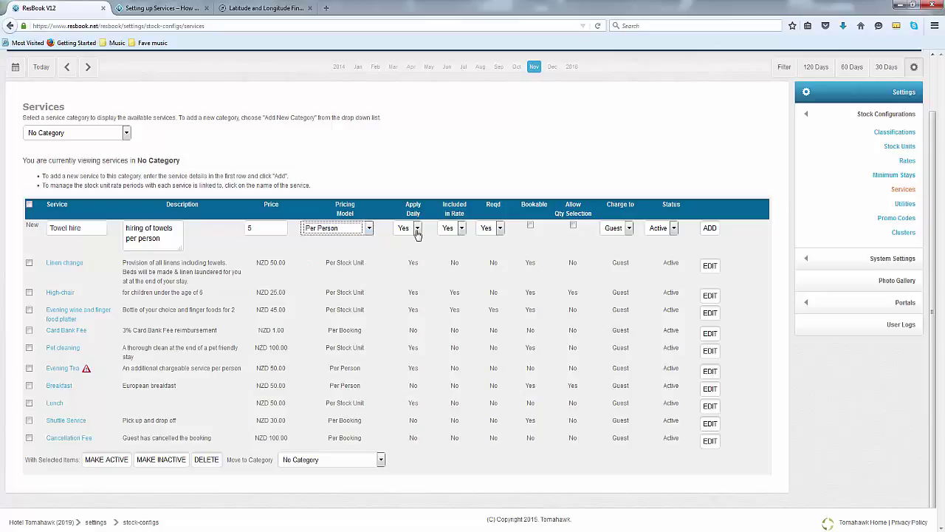
click(455, 229)
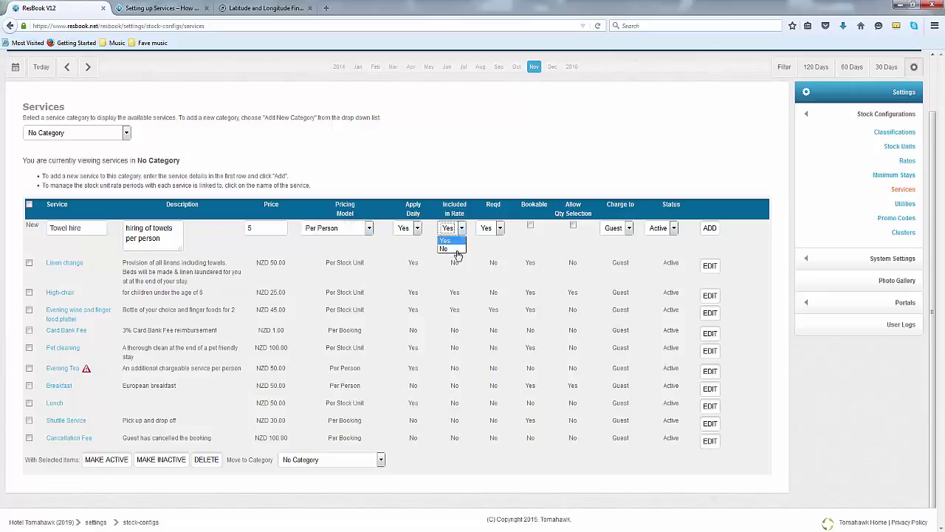
click(457, 250)
click(501, 233)
click(483, 249)
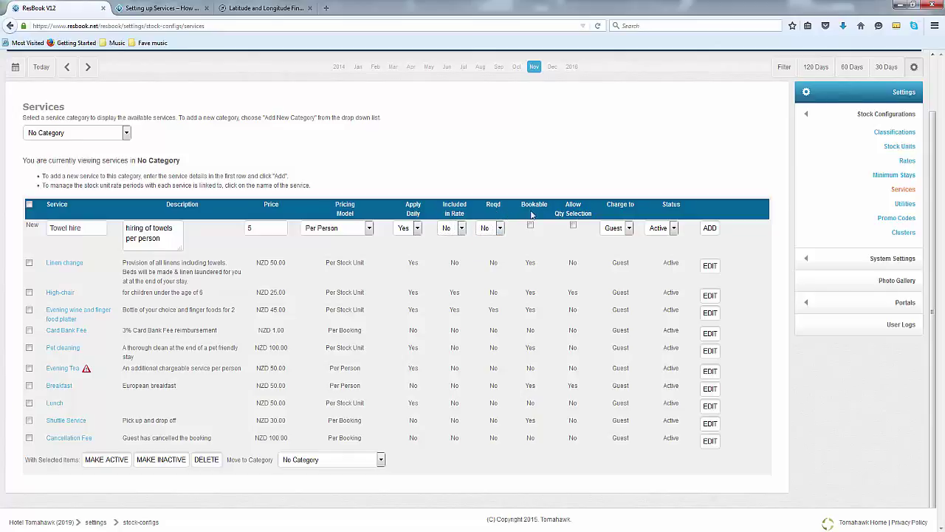
Step: Make Towel hire bookable with quantity selection allowed, keep it charged to Guest, and add the service
click(531, 226)
click(532, 227)
click(574, 225)
click(575, 226)
click(575, 226)
click(628, 229)
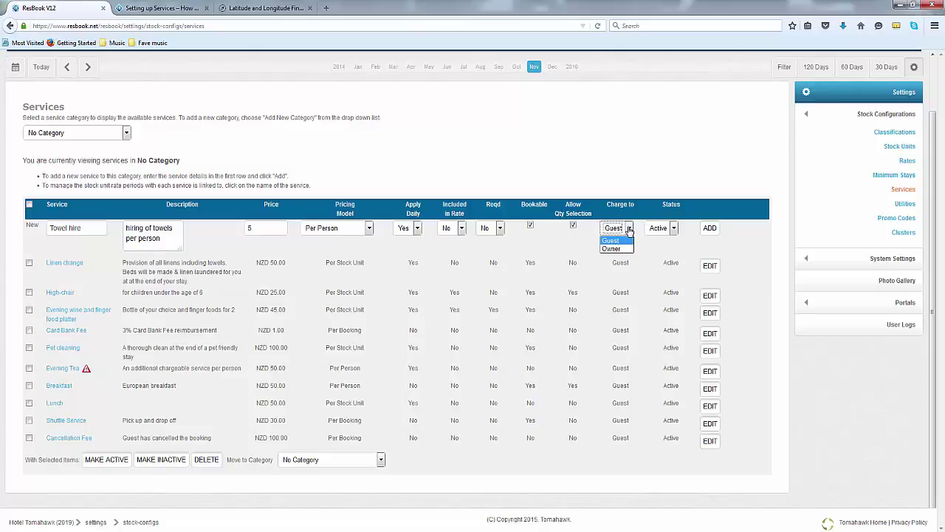
click(643, 237)
click(710, 228)
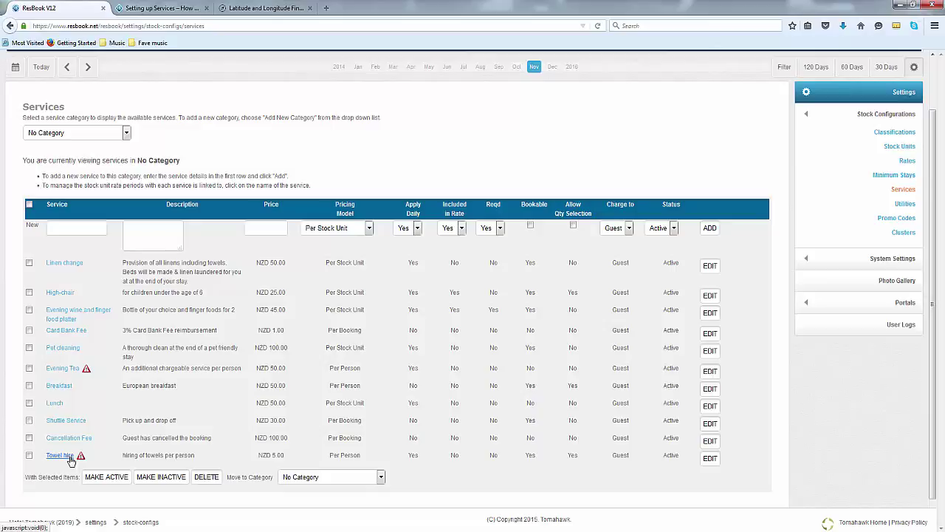
Step: Assign Towel hire to the 2 Bedroom Apartment, Holiday Villas and Luxury King Rooms rate periods only, save, and close the assignment dialog
click(61, 455)
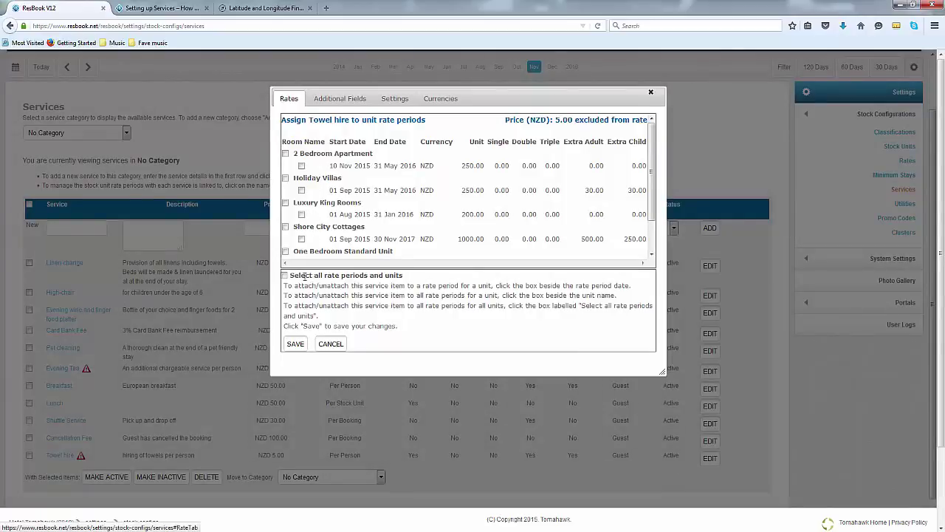
click(285, 276)
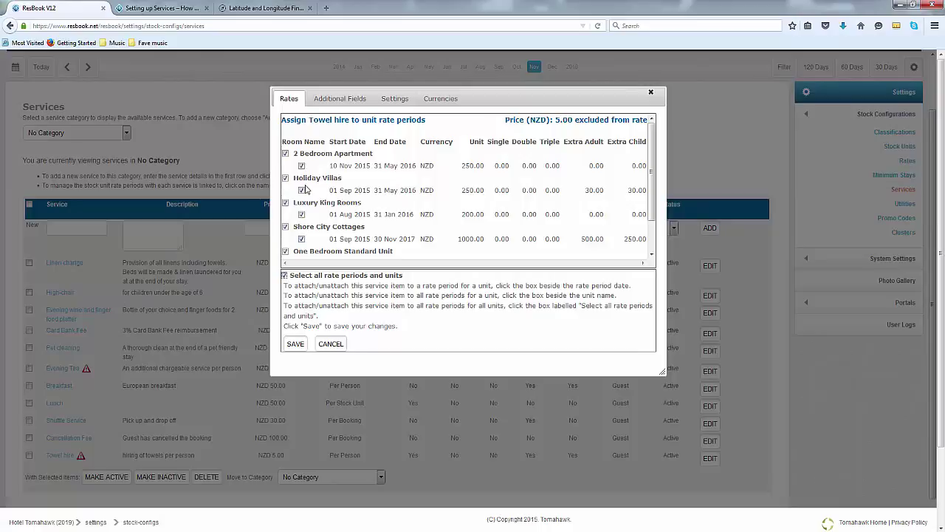
scroll(306, 190, down, 1)
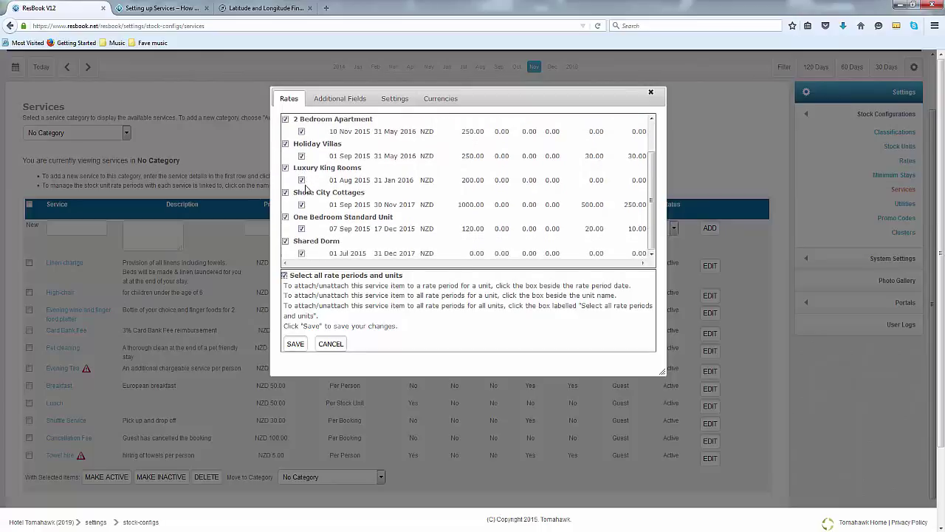
click(301, 253)
click(285, 217)
click(286, 192)
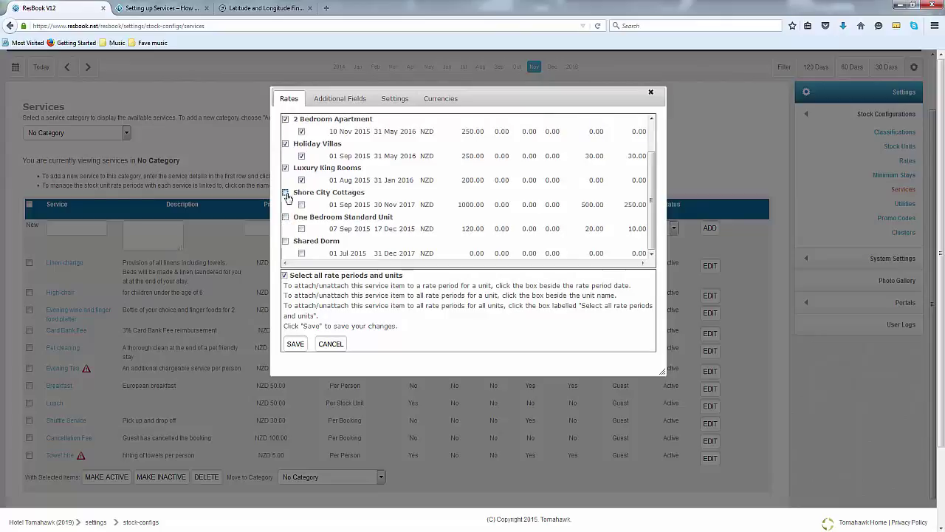
click(296, 344)
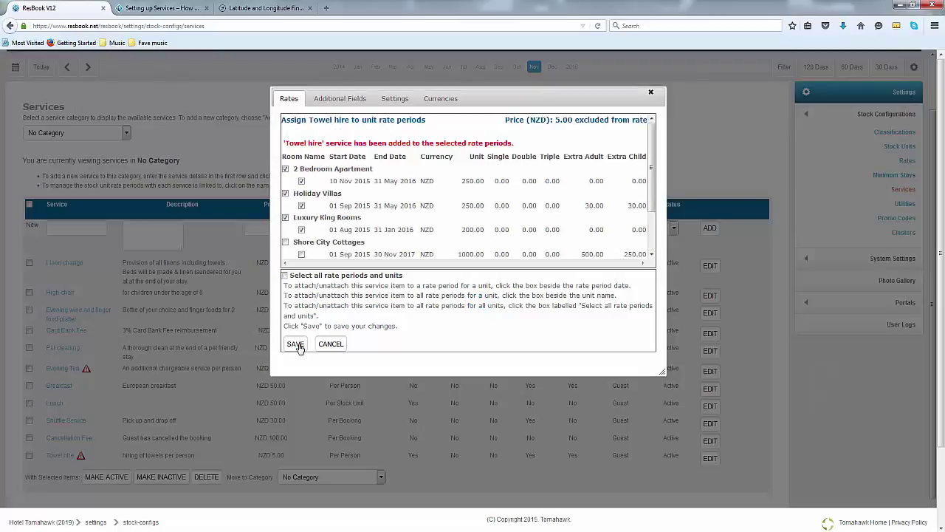
click(641, 101)
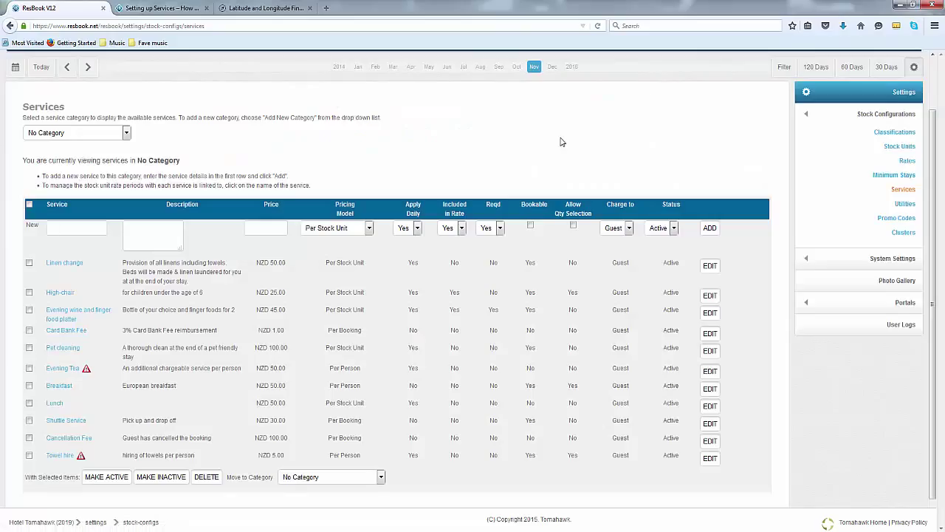